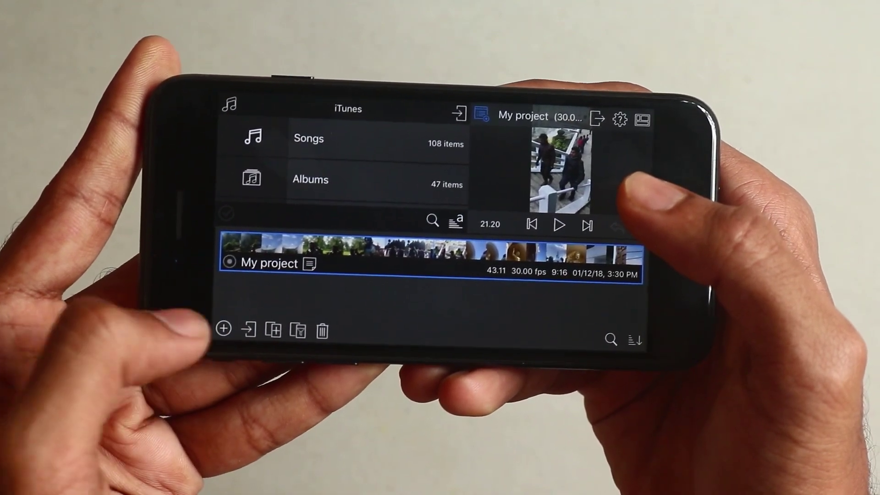
Start a new project with a 9:16 vertical frame, keeping 30 fps
click(222, 333)
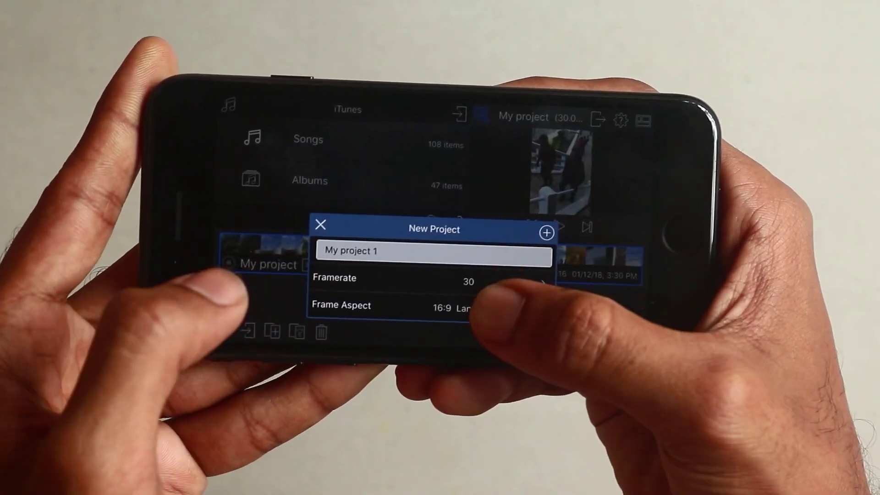
click(509, 305)
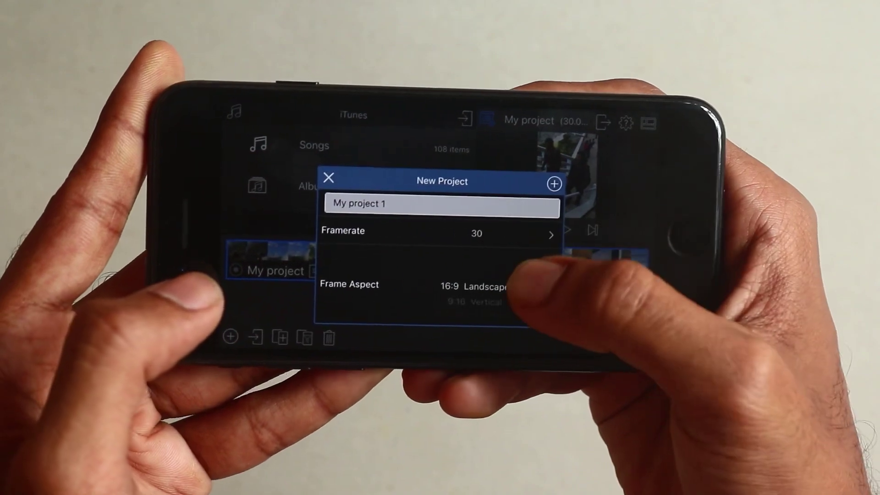
click(543, 235)
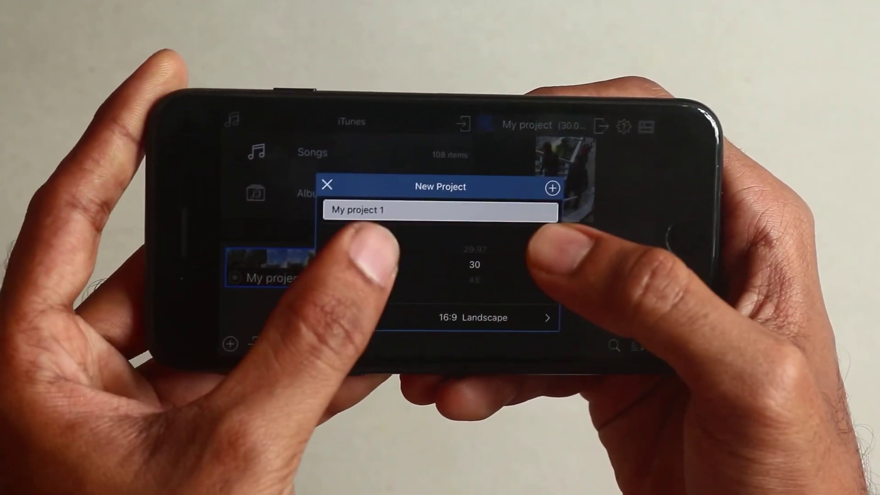
click(488, 259)
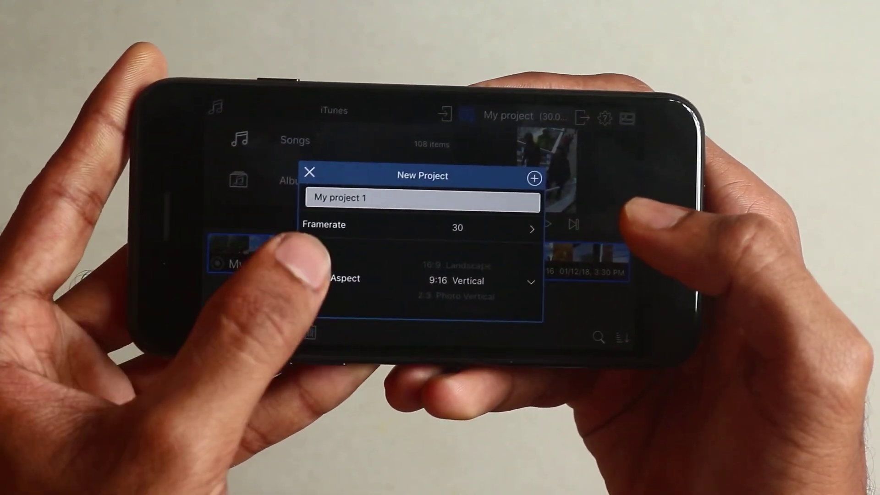
click(457, 281)
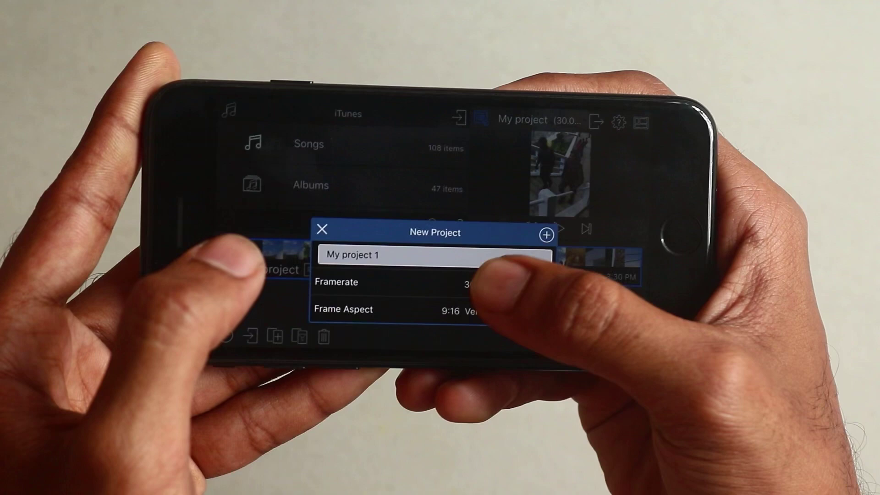
click(484, 282)
click(512, 255)
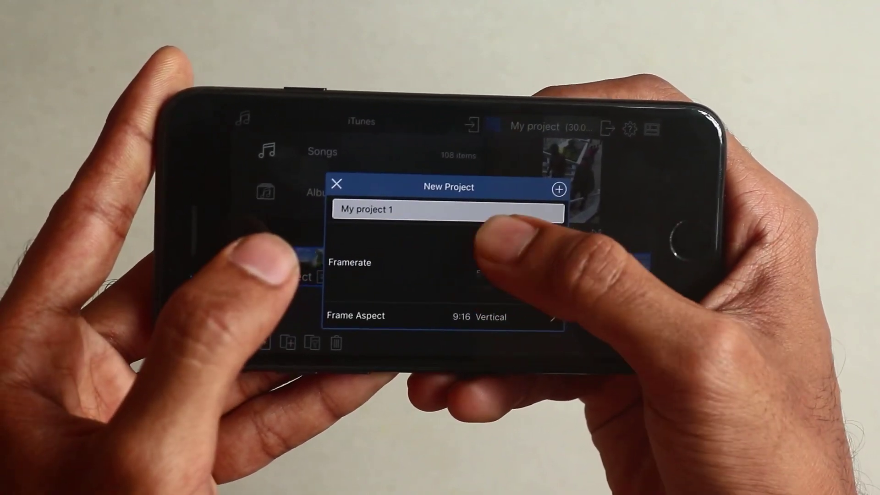
drag(496, 275, 498, 227)
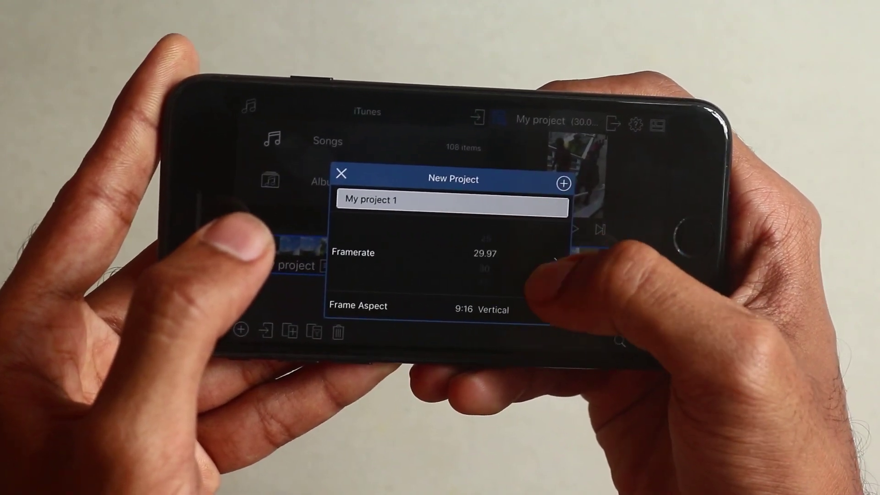
drag(537, 282, 550, 237)
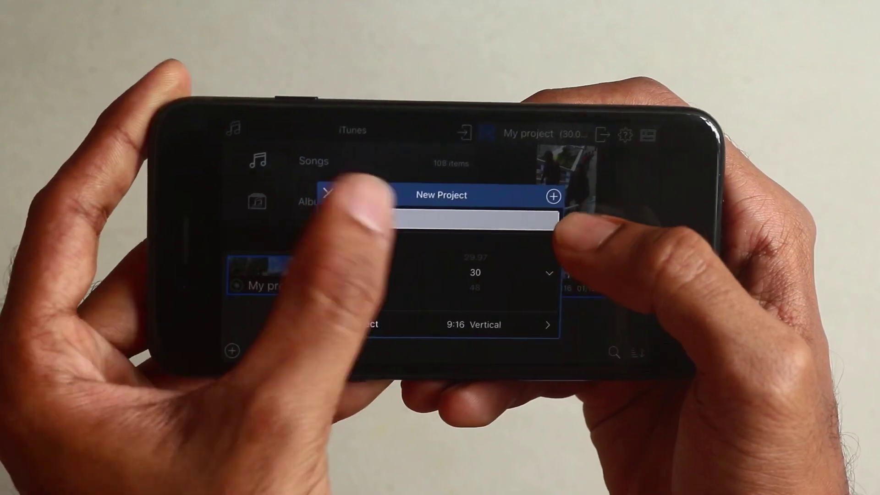
Replace the default project name with 'Vibes'
click(454, 209)
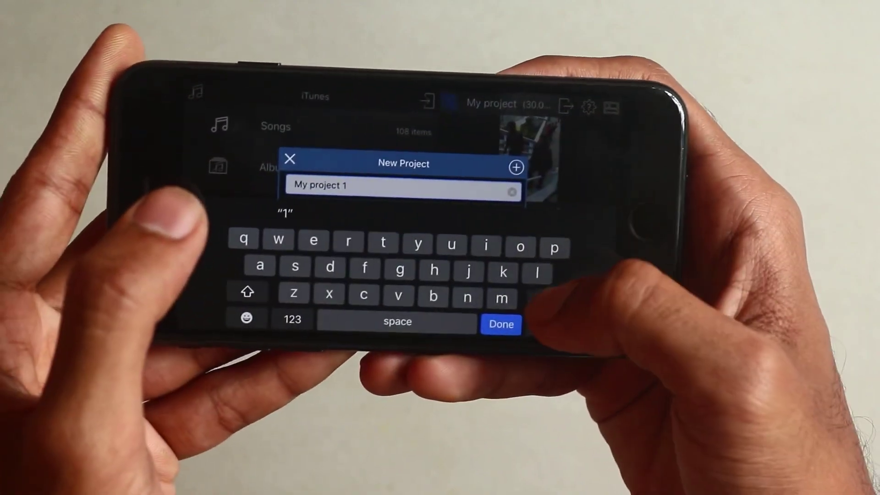
key(BackSpace)
key(BackSpace)
key(BackSpace)
key(BackSpace)
key(BackSpace)
key(BackSpace)
key(BackSpace)
key(BackSpace)
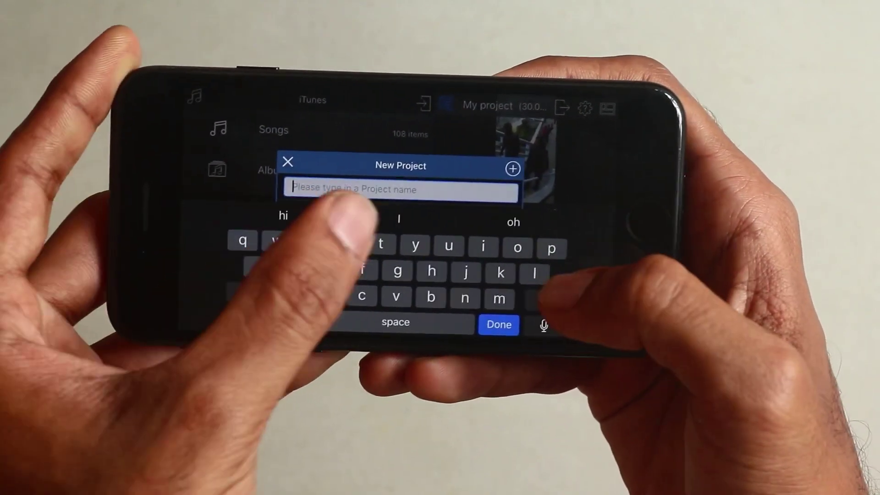
key(BackSpace)
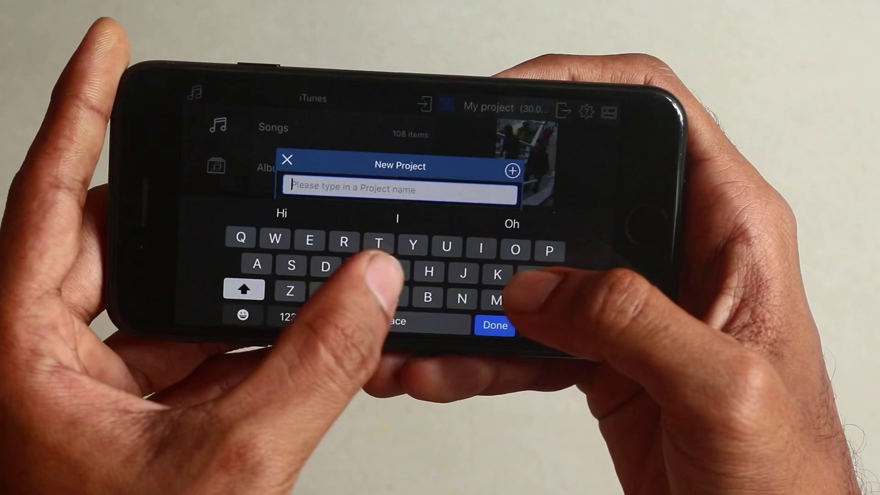
text(Vibes)
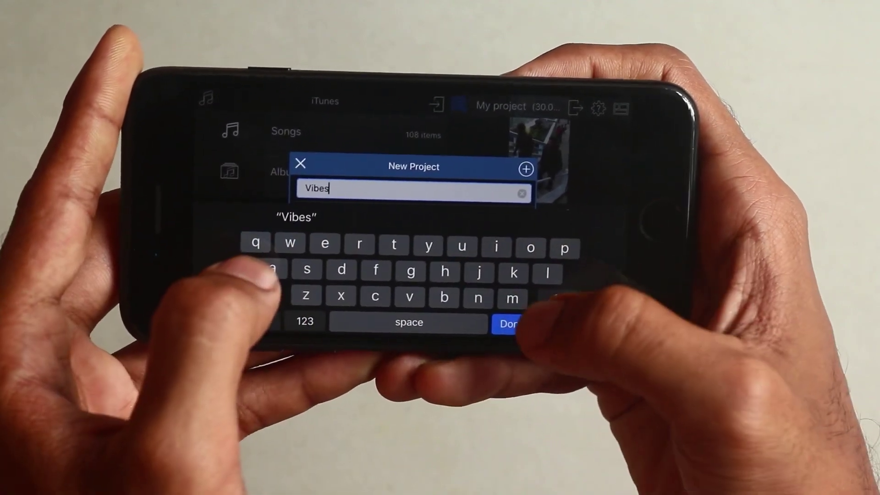
click(511, 326)
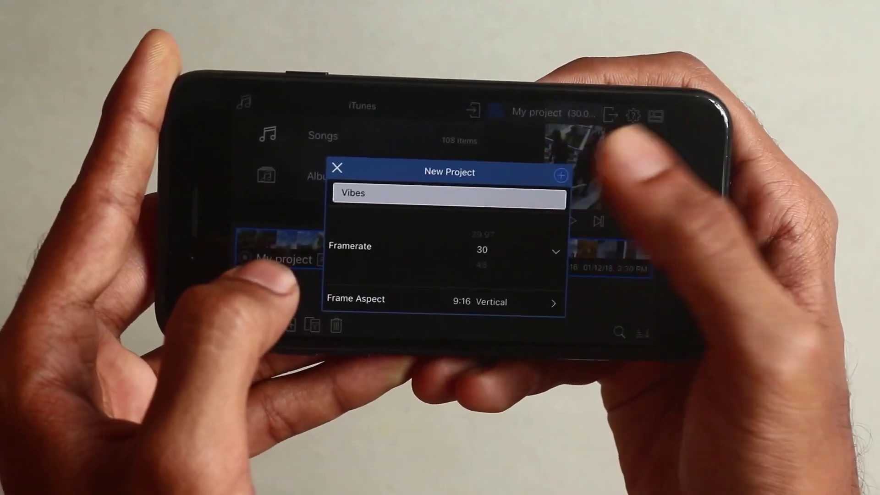
Create the 30 fps vertical Vibes project to open its empty timeline
click(524, 171)
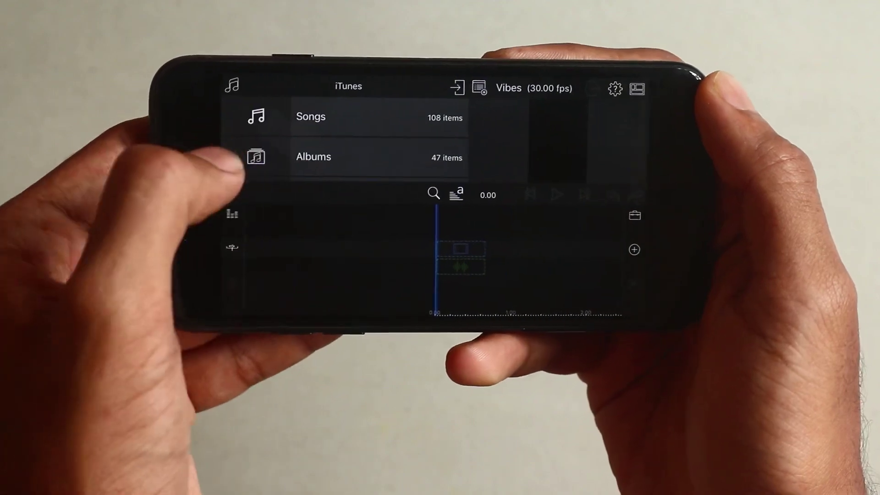
scroll(378, 144, down, 1)
scroll(378, 144, up, 1)
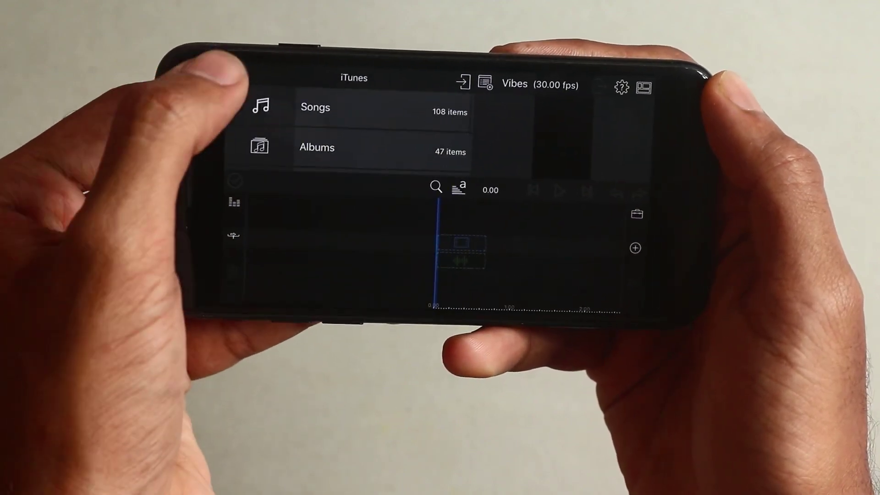
Open the Photos library's Videos album in the media browser
click(232, 80)
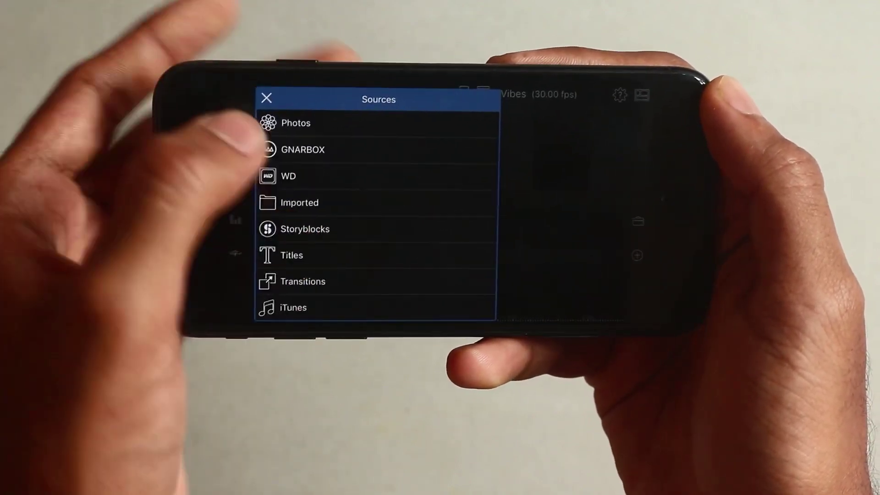
click(292, 115)
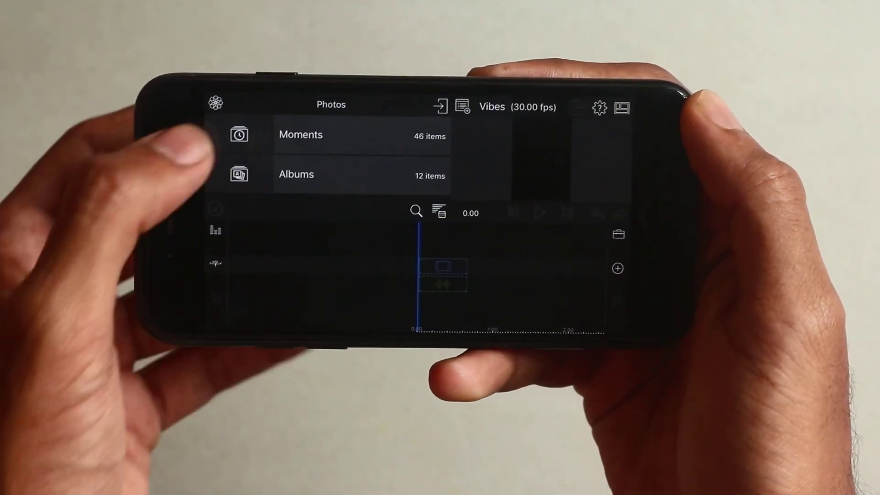
click(304, 157)
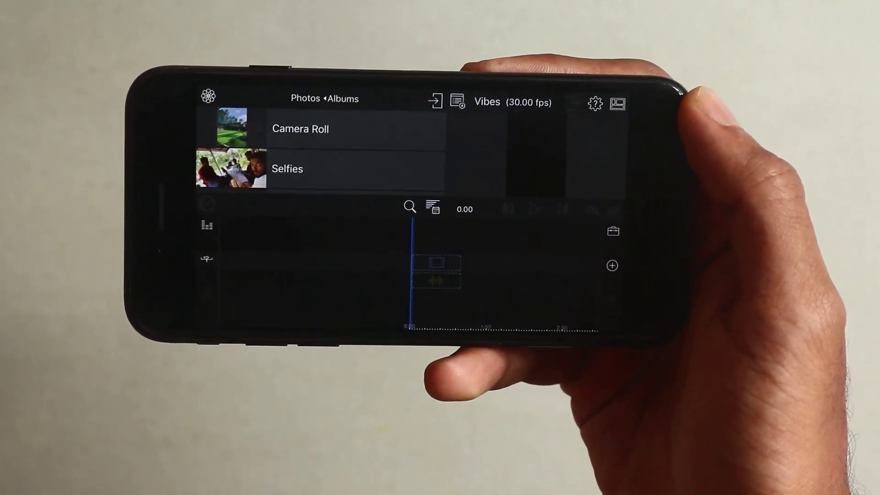
scroll(321, 148, down, 2)
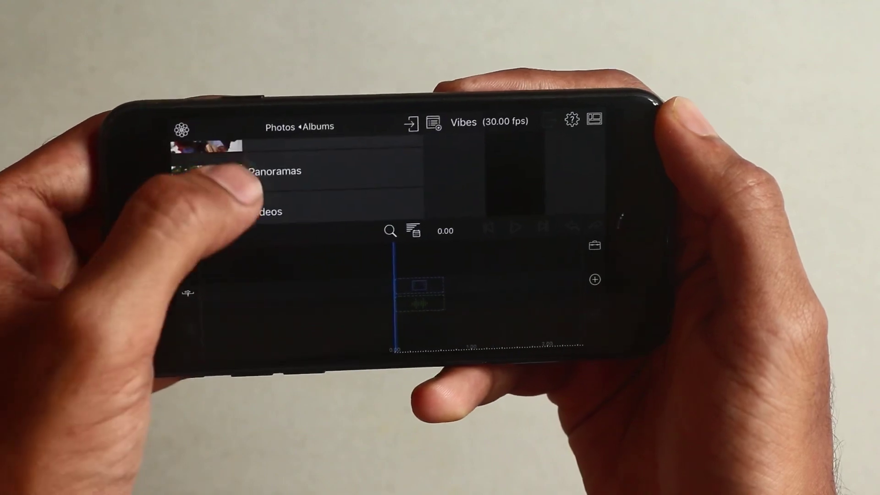
scroll(295, 185, down, 1)
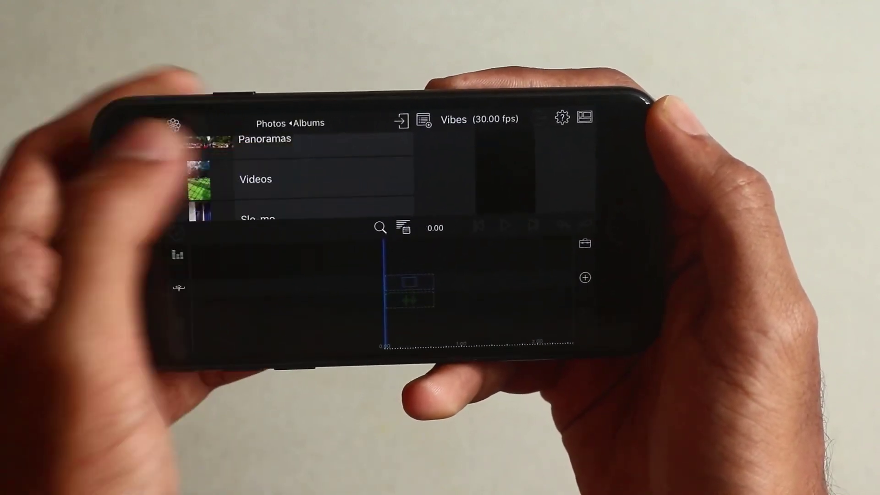
click(265, 179)
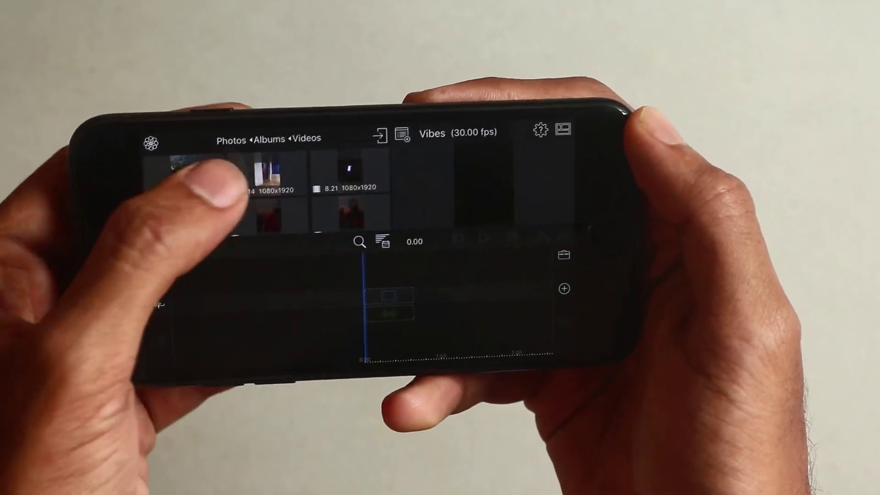
scroll(268, 190, down, 3)
scroll(272, 193, down, 3)
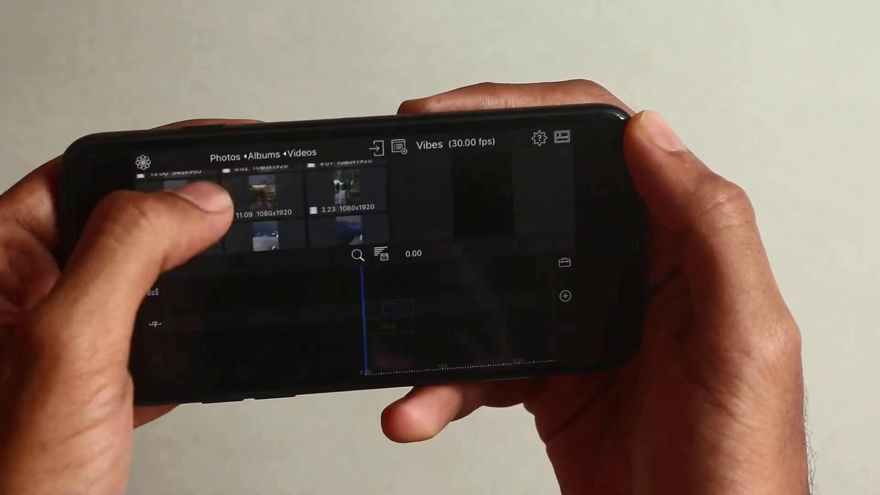
Preview the 15.10-second 1080x1920 stairs clip, scrubbing and briefly playing it
click(258, 196)
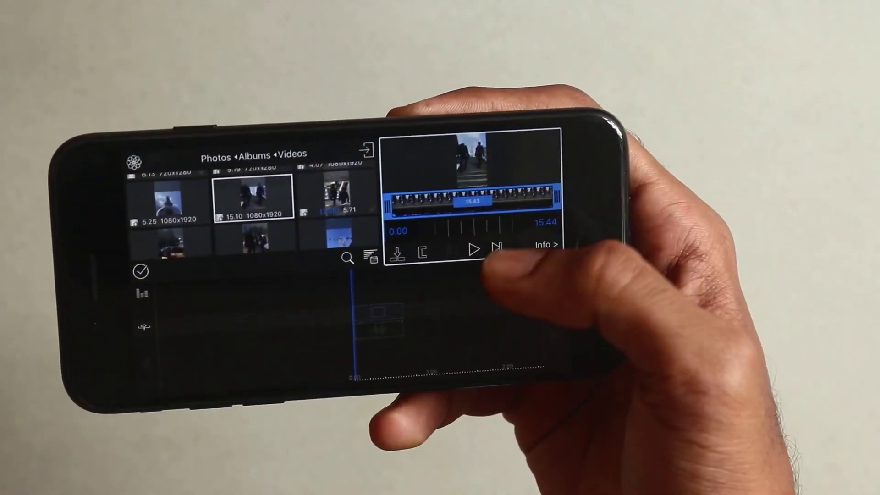
click(475, 256)
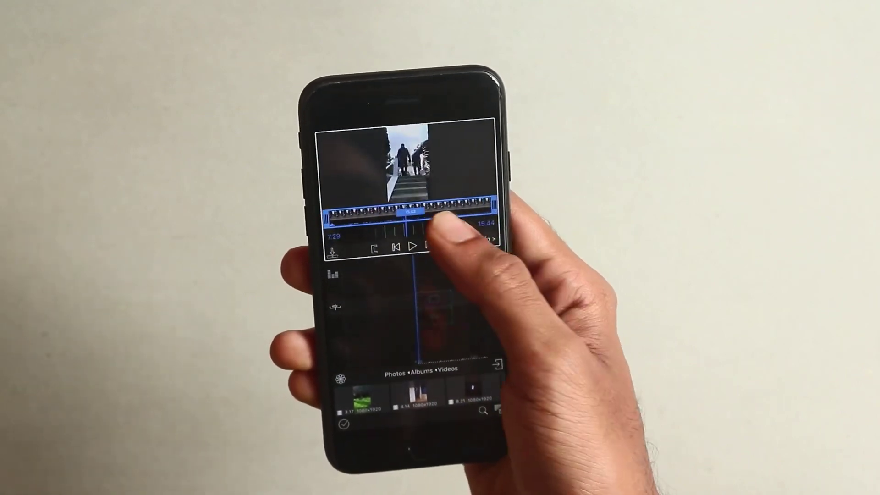
click(421, 247)
click(421, 243)
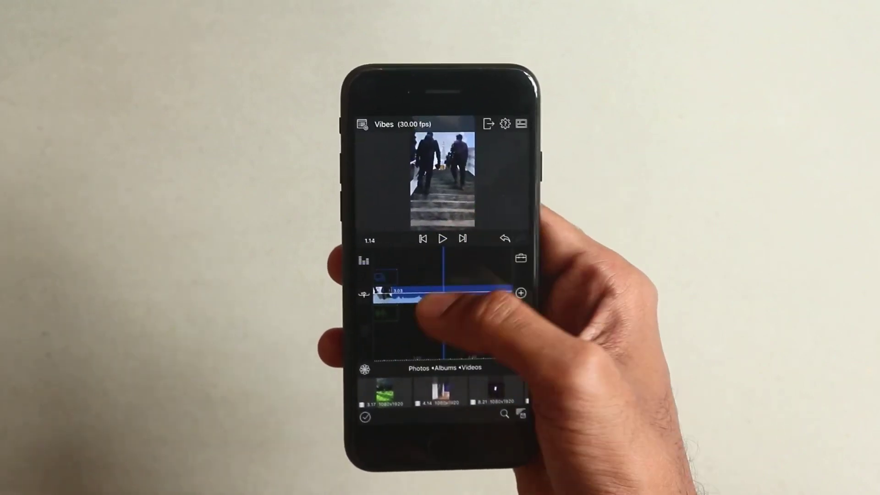
drag(420, 309, 485, 306)
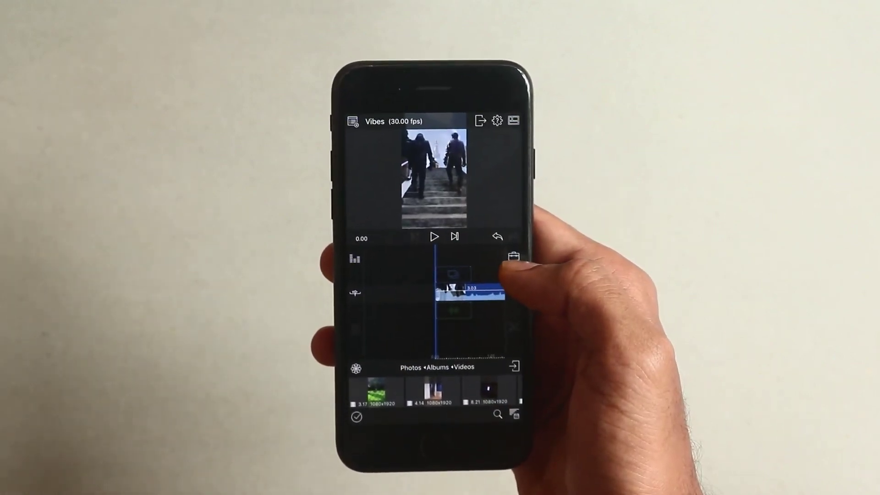
Place the trimmed 3.03-second stairs clip at the start of the timeline
drag(474, 261, 477, 277)
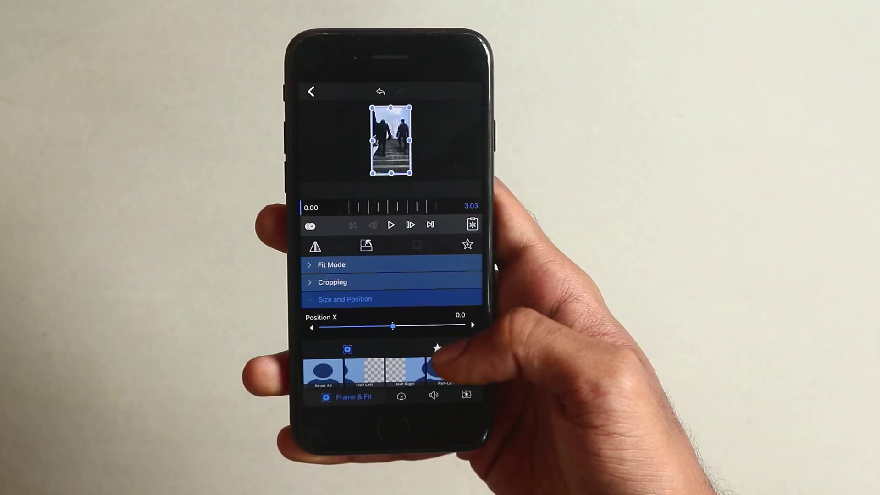
Turn the stairs clip's volume down to -90 dB and return to the timeline
click(427, 401)
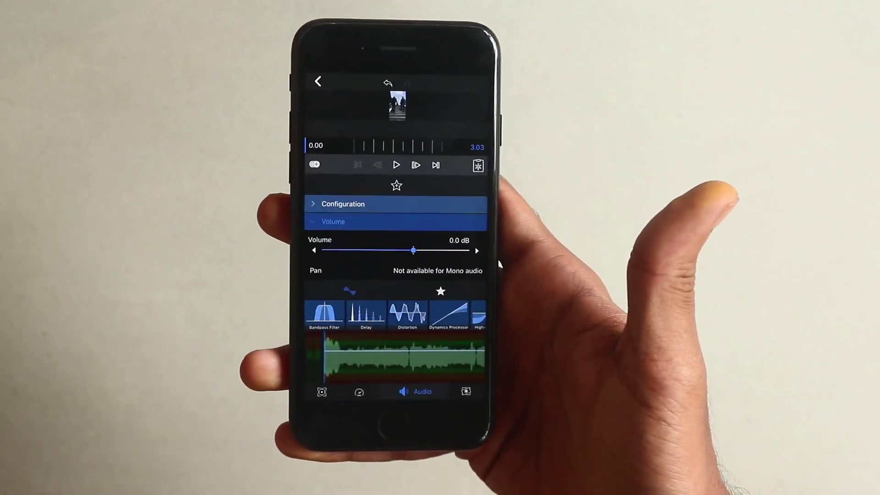
drag(406, 252, 315, 253)
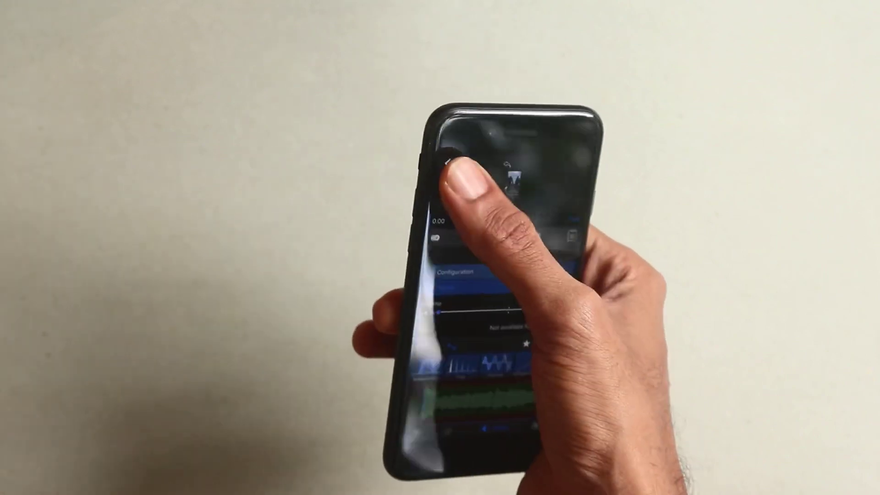
click(406, 181)
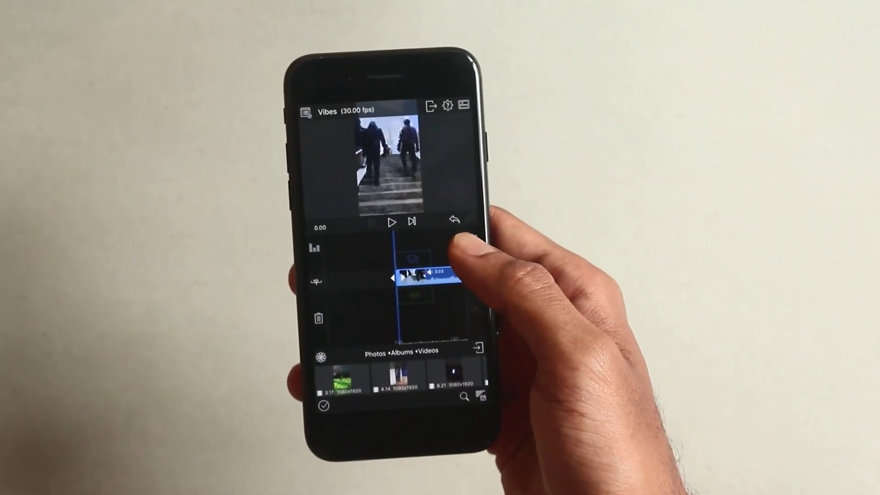
drag(454, 277, 389, 313)
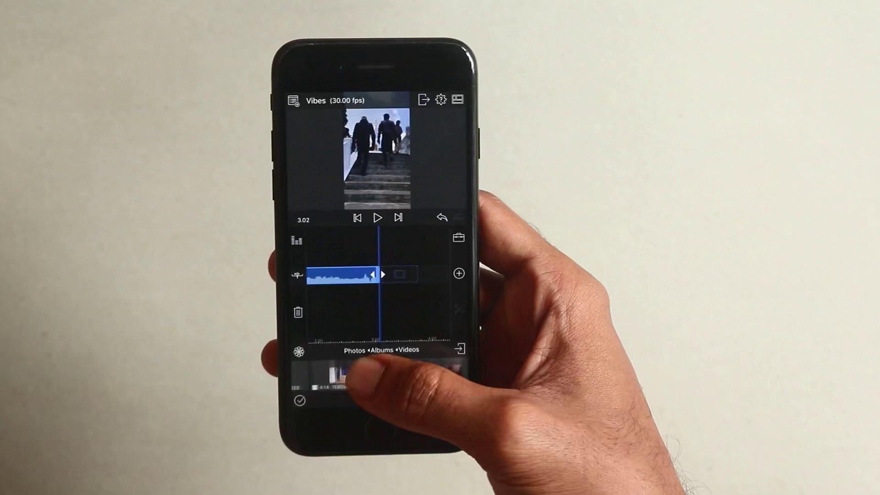
Trim about 3 seconds of the railing staircase clip and drop it after the stairs clip
drag(364, 375, 310, 374)
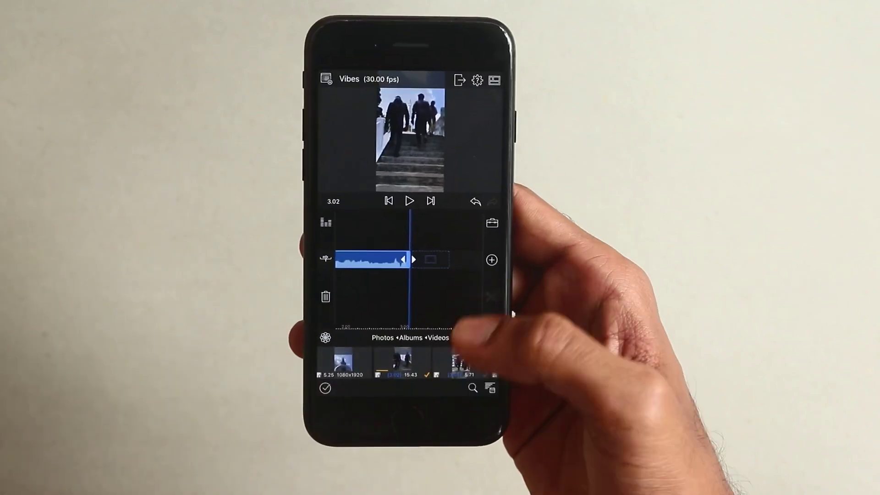
click(459, 363)
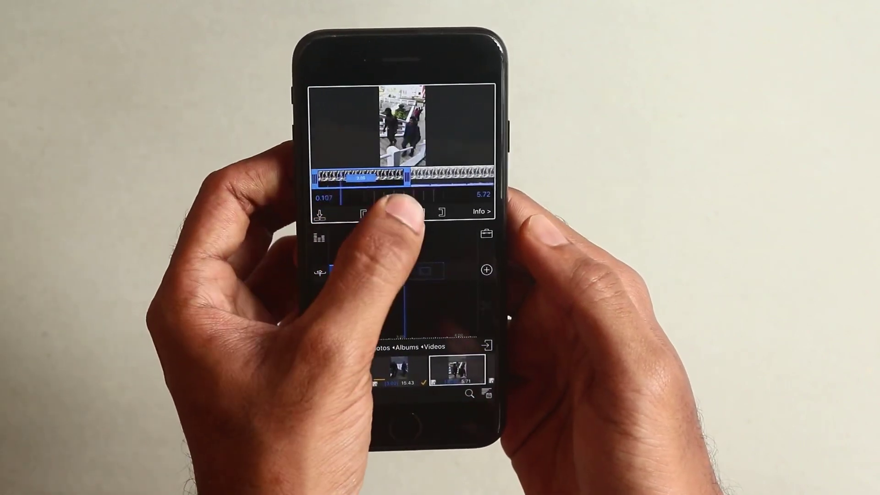
mouse_move(347, 198)
mouse_down()
mouse_move(395, 200)
mouse_move(361, 204)
mouse_move(369, 206)
mouse_up()
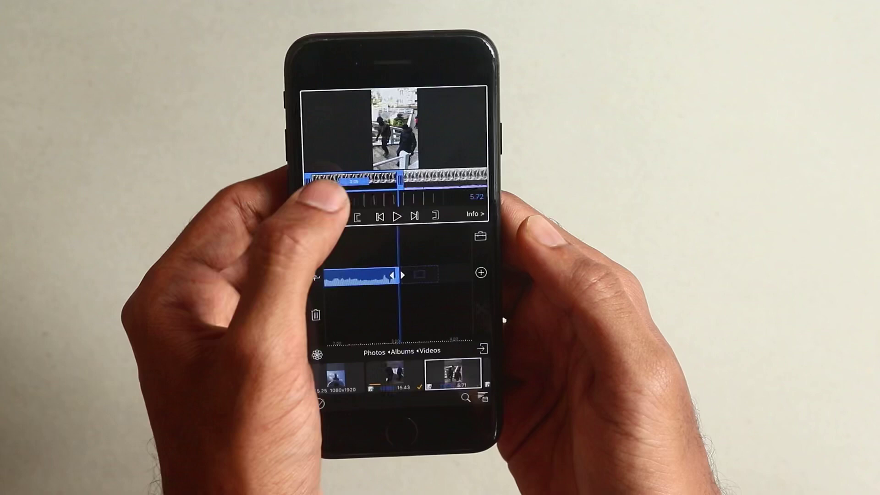
drag(446, 381, 426, 292)
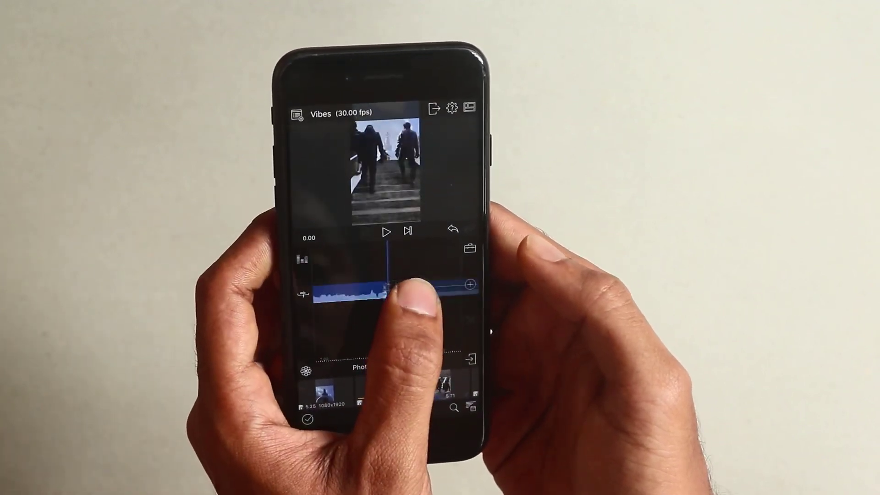
drag(423, 285, 423, 285)
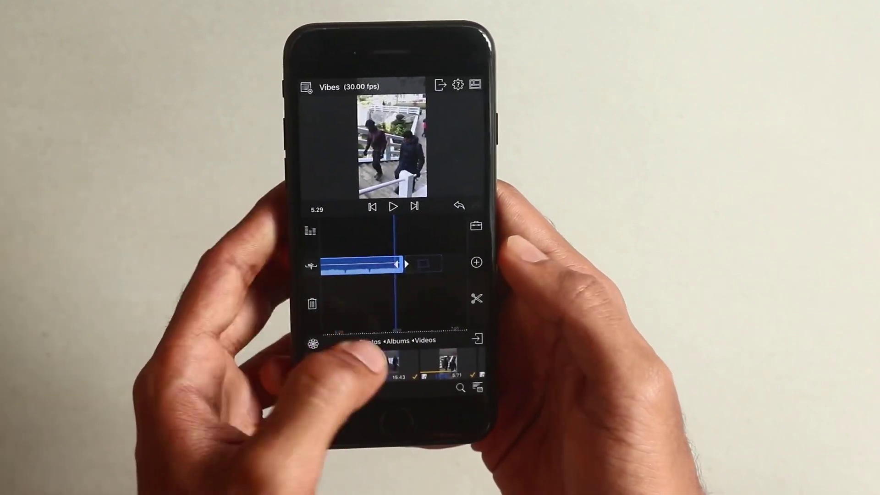
Preview another library clip and play back the three-clip sequence
click(323, 378)
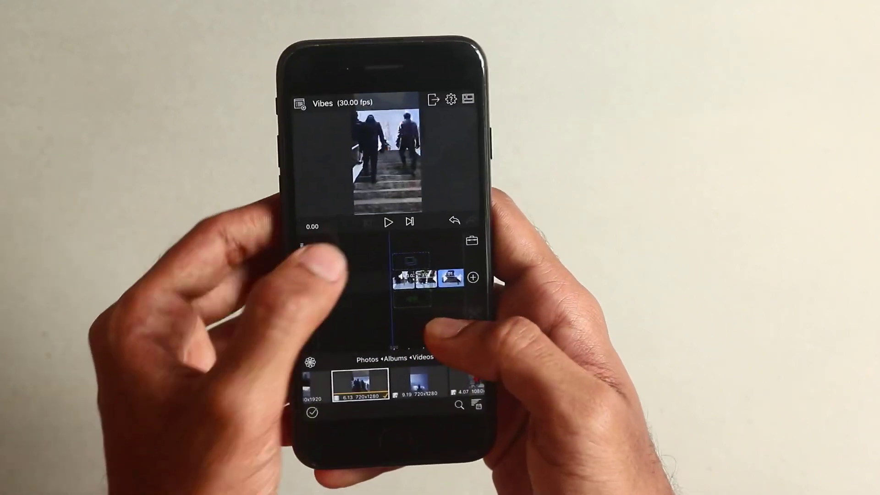
click(388, 221)
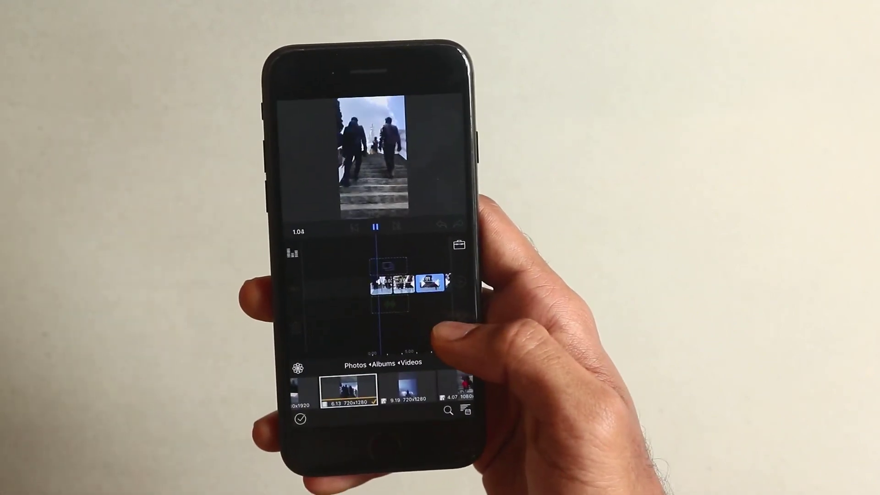
Stop playback, revisit the Vibes project, and show iTunes Songs as the media source
click(376, 227)
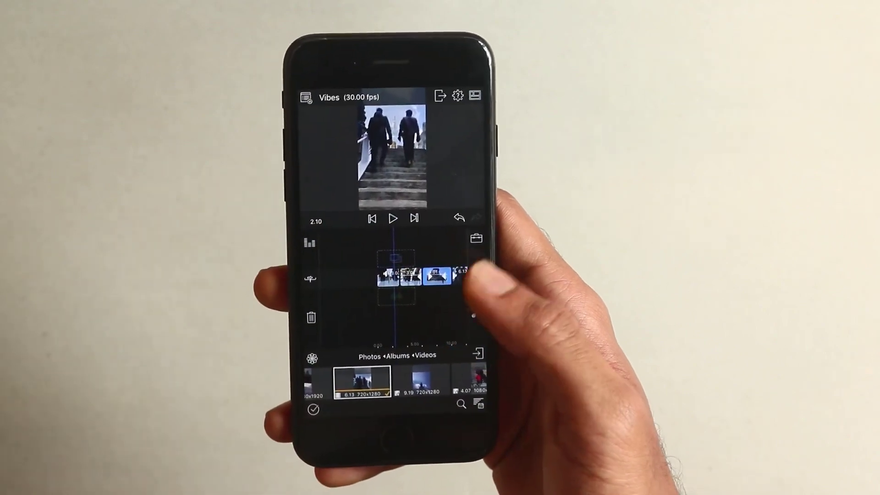
click(306, 97)
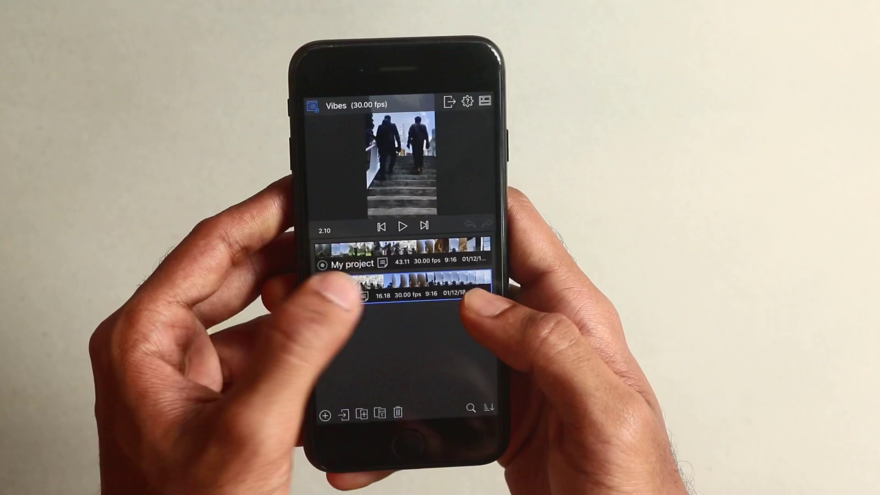
click(412, 292)
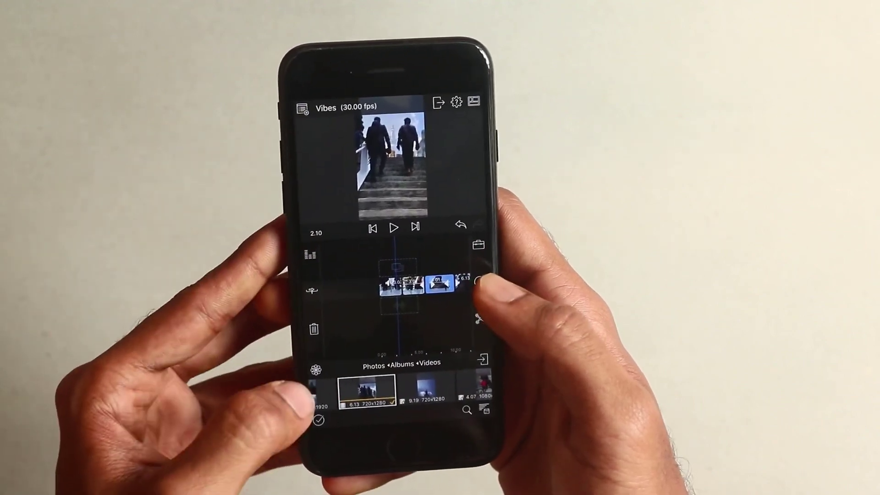
click(321, 362)
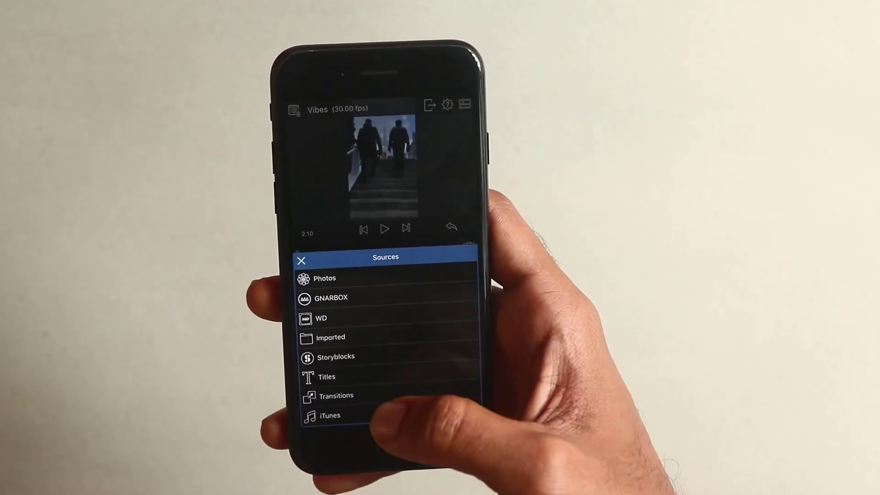
click(344, 410)
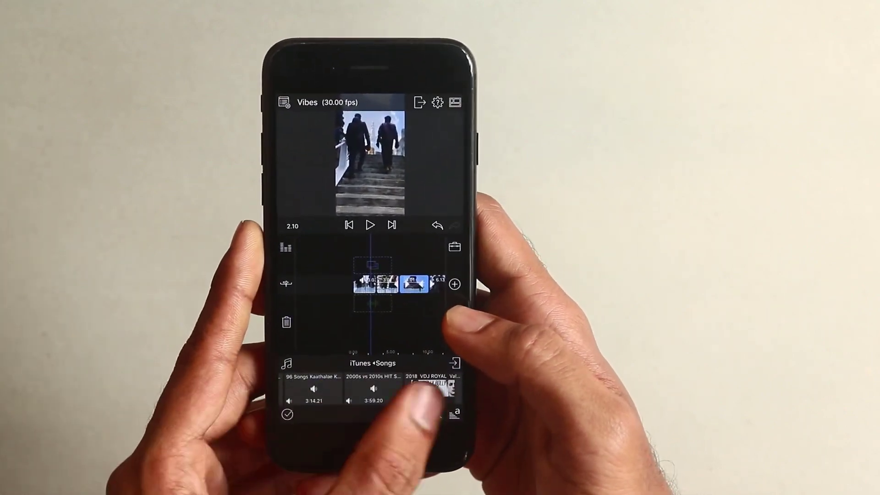
Add a previewed iTunes song as the music track and play the project
click(340, 396)
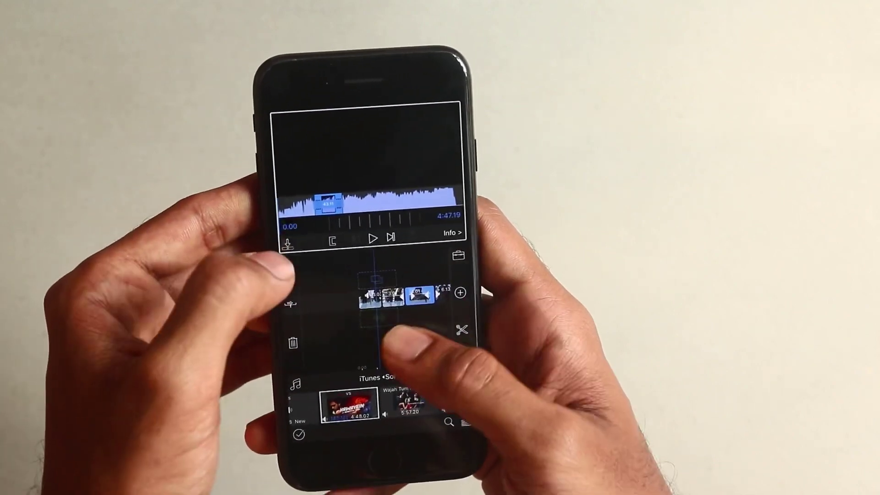
click(348, 404)
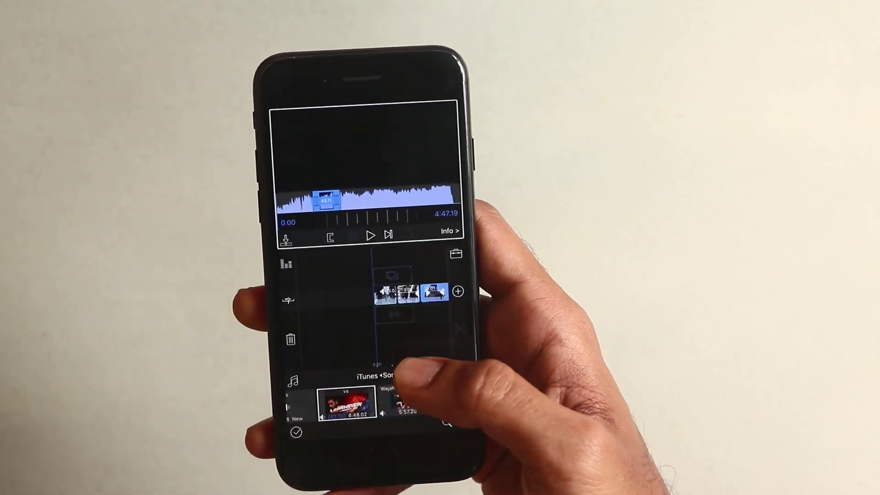
click(413, 371)
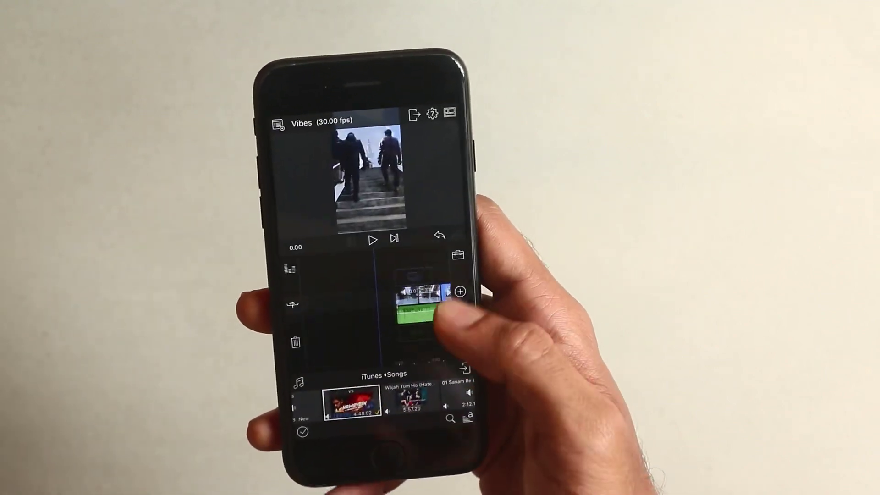
click(373, 232)
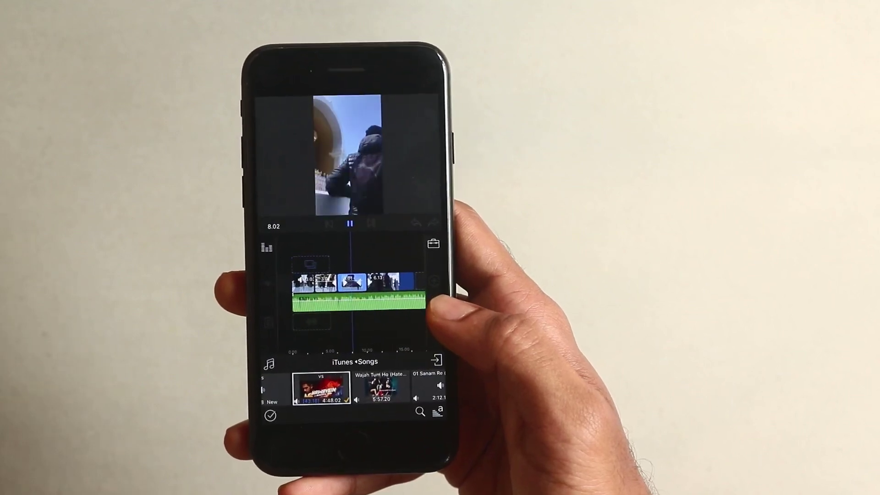
Slow the first stairs clip to 0.52x (52%) and return to the Vibes timeline
mouse_move(354, 361)
mouse_down()
mouse_move(395, 340)
mouse_move(330, 330)
mouse_up()
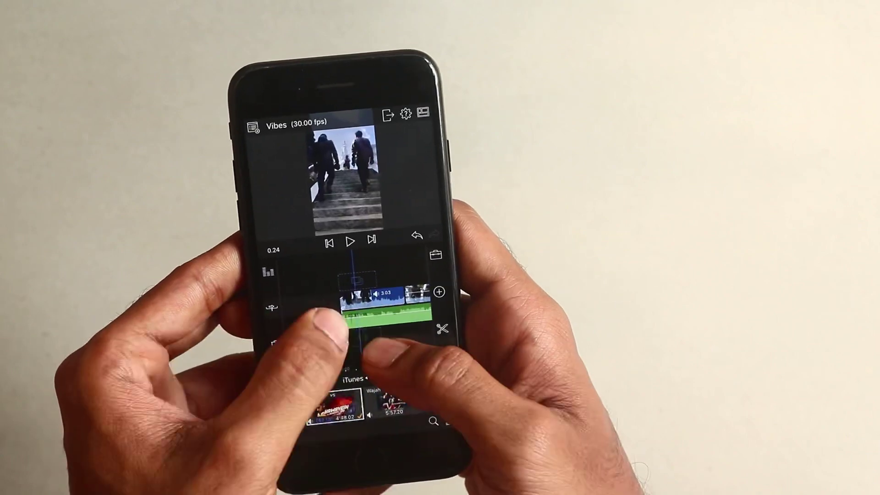
drag(371, 357, 323, 361)
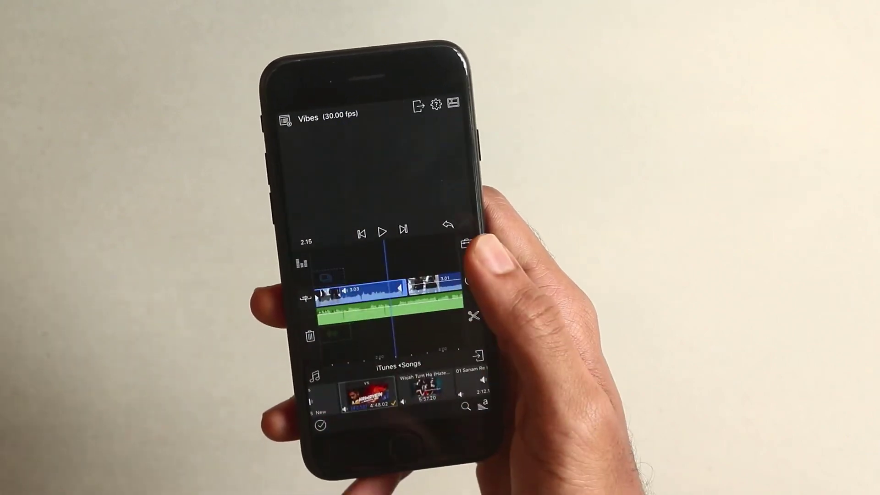
double_click(385, 337)
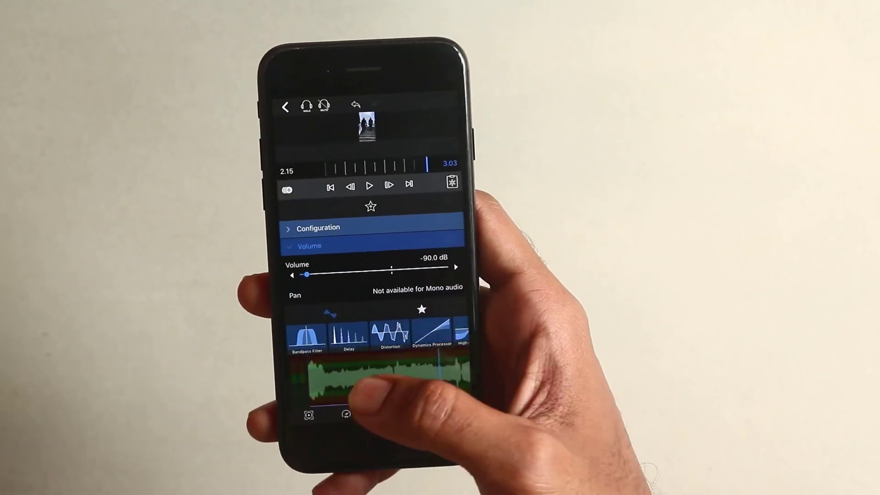
click(346, 415)
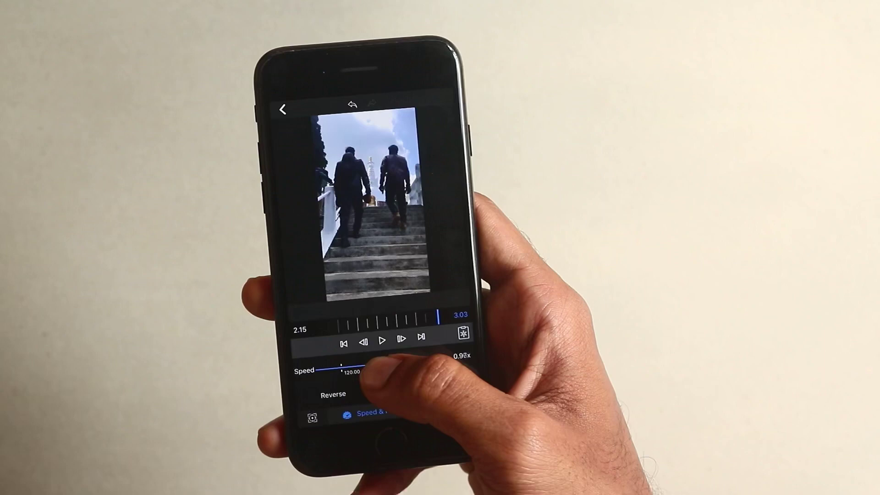
drag(385, 370, 372, 367)
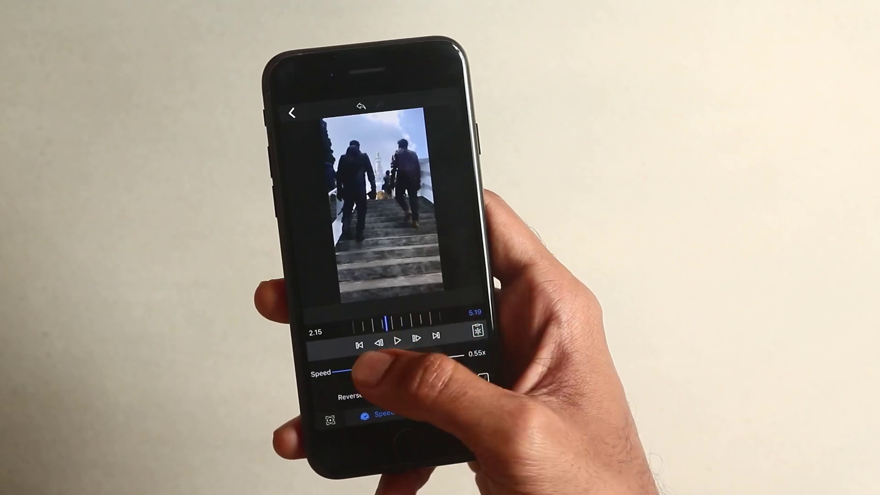
drag(364, 369, 371, 367)
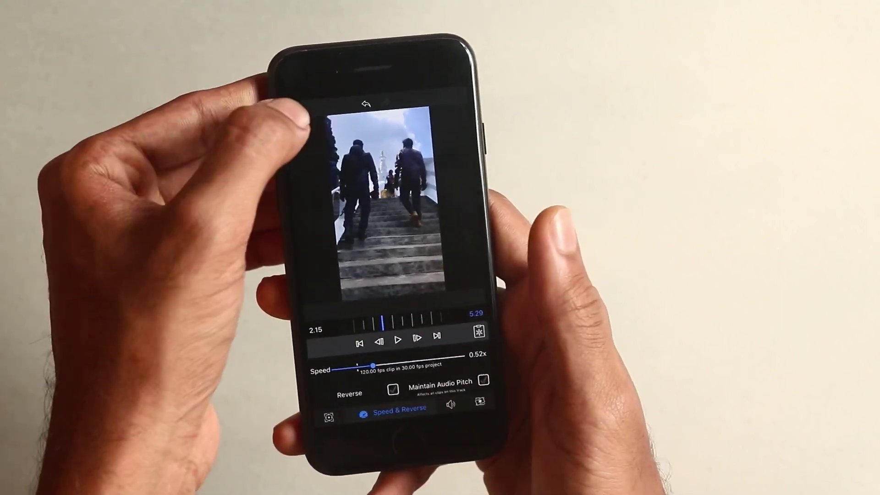
click(306, 103)
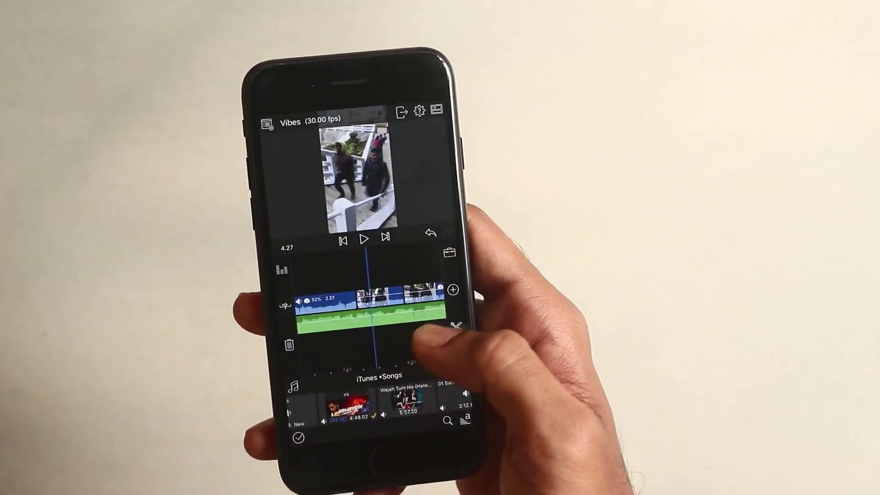
mouse_move(416, 340)
mouse_down()
mouse_move(429, 313)
mouse_move(392, 296)
mouse_up()
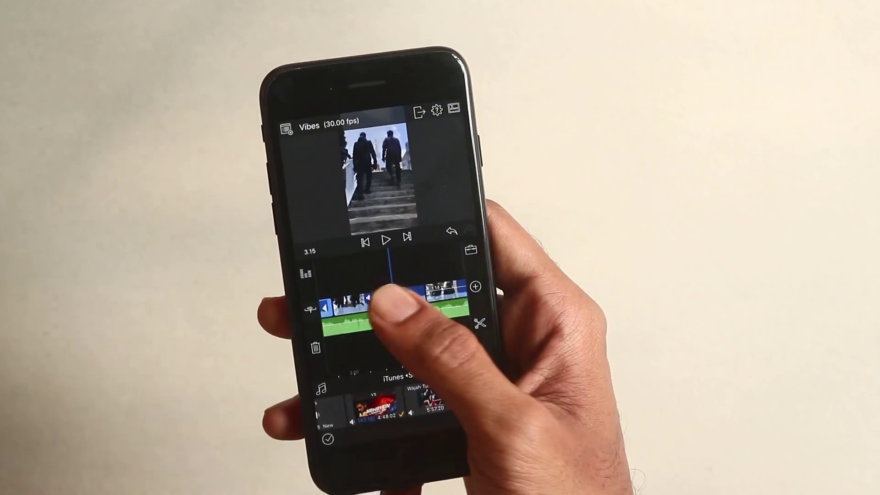
Split the slowed stairs clip and speed the new second piece up to about 5.5x
click(448, 321)
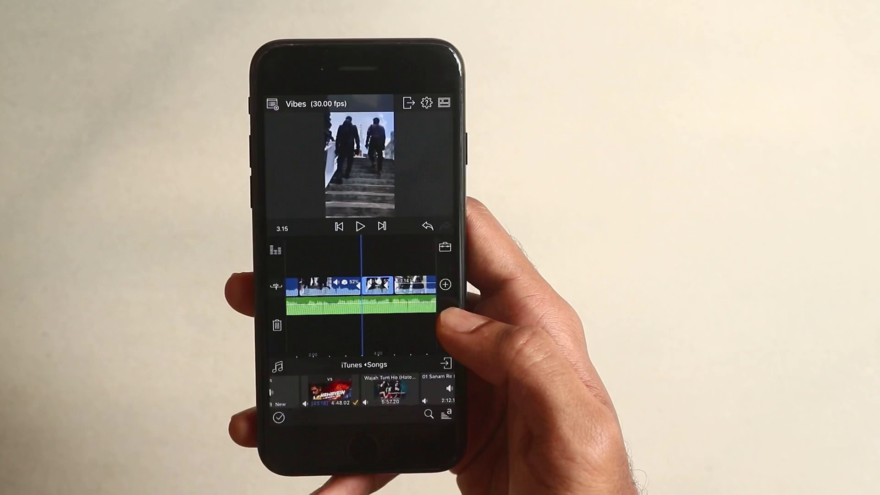
double_click(380, 283)
drag(388, 372, 441, 369)
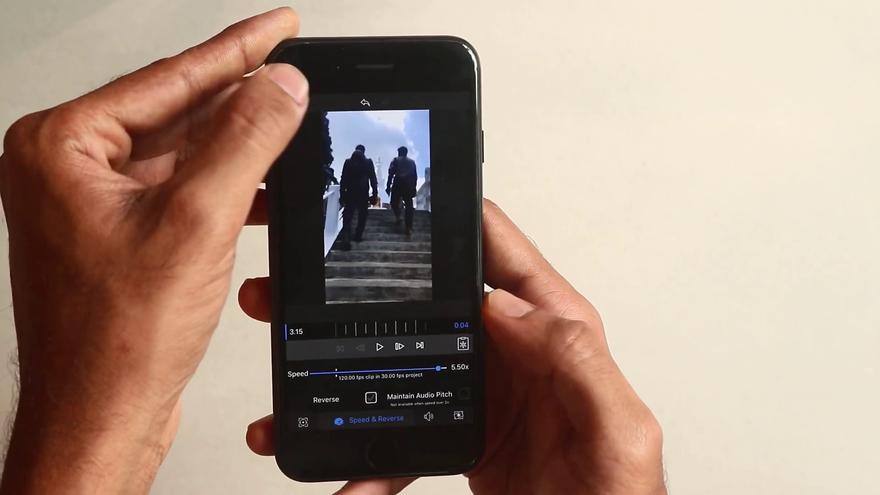
click(291, 105)
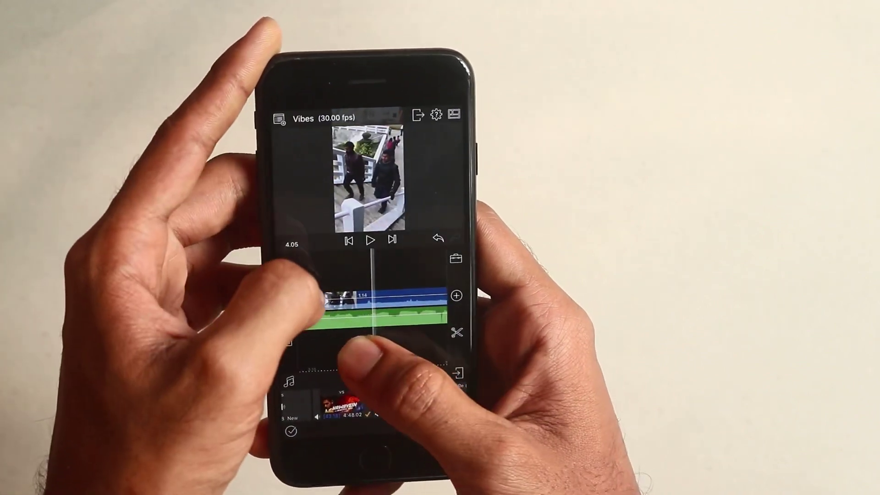
drag(378, 344, 347, 340)
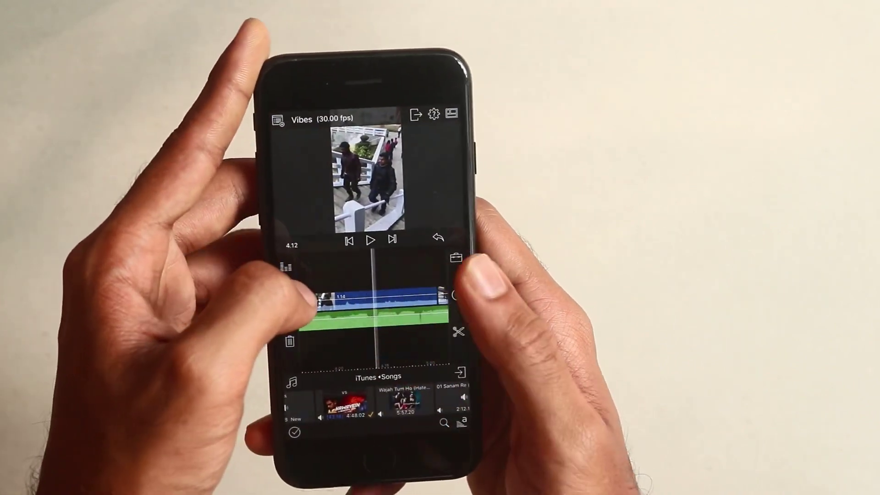
Speed the walking-on-stairs clip up to about 5.5x and jump back to the project start
double_click(385, 299)
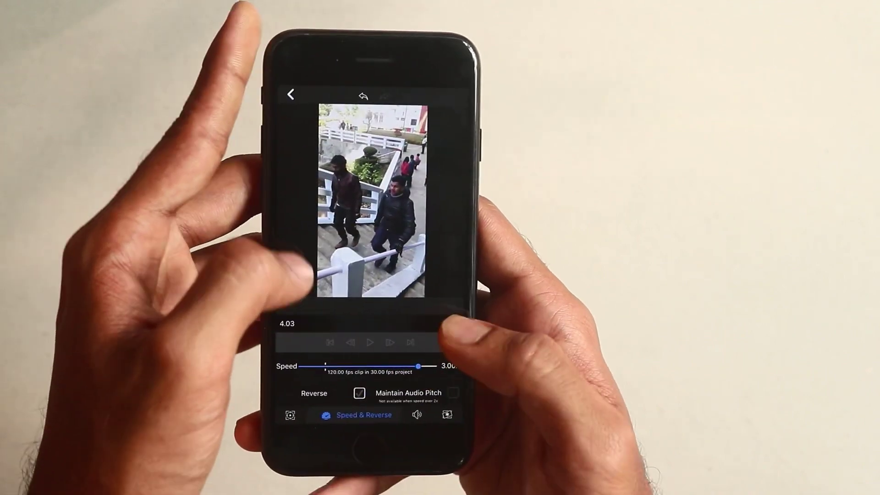
drag(374, 373, 413, 380)
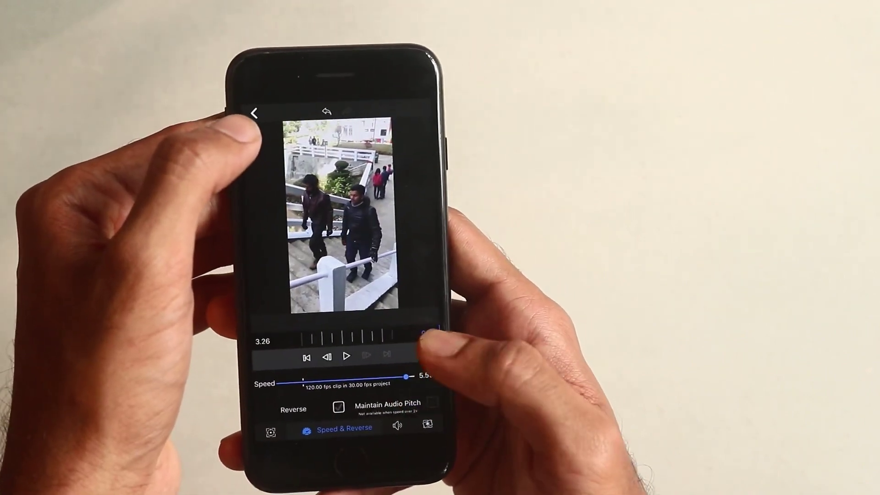
click(258, 111)
drag(385, 317, 440, 316)
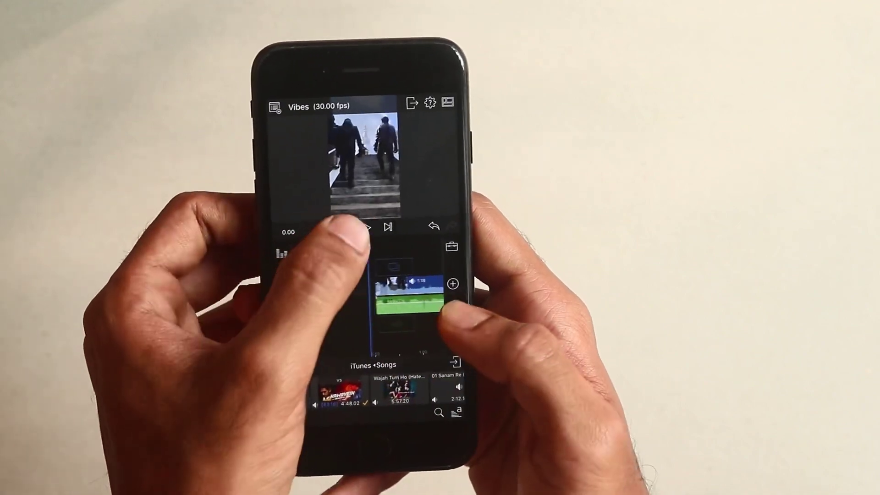
click(369, 230)
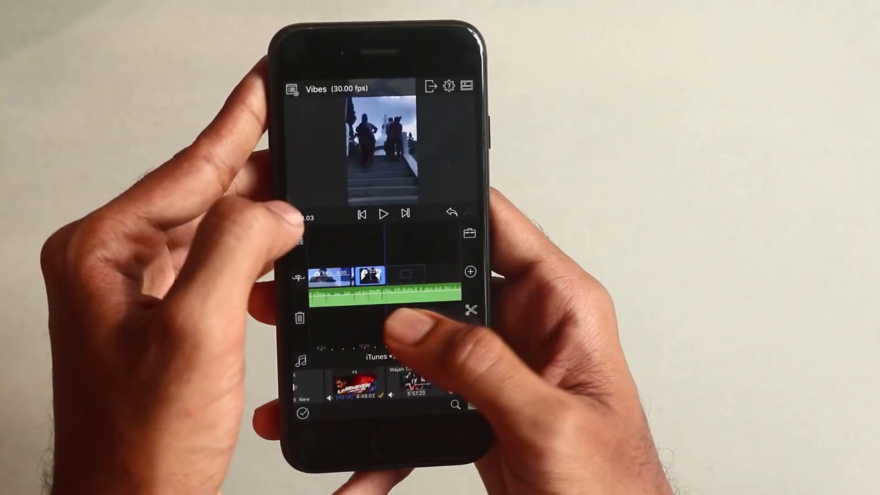
click(381, 206)
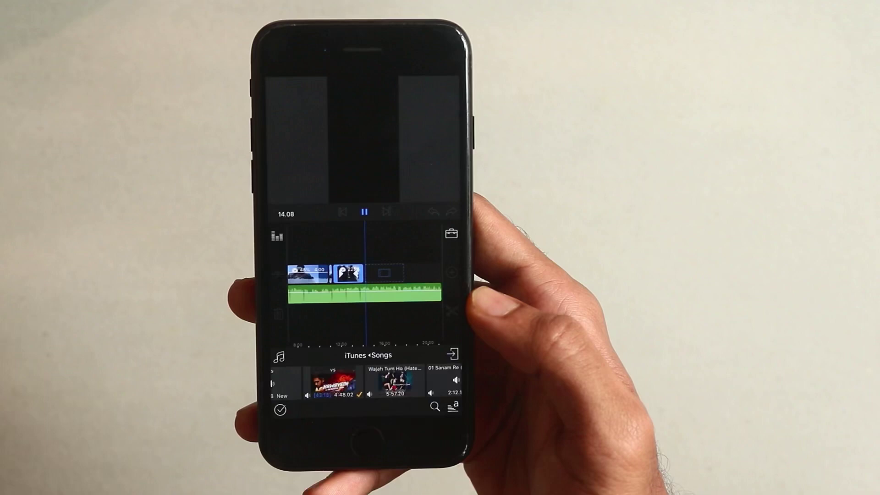
click(364, 215)
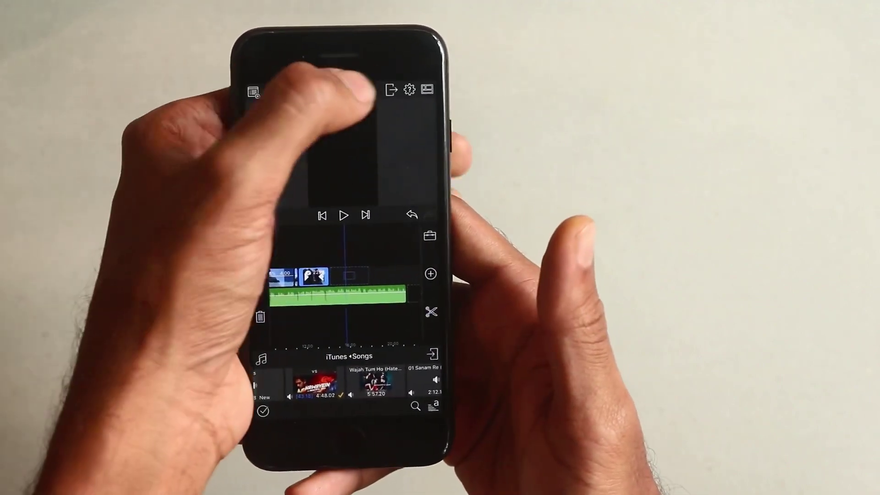
Export the Vibes project as a 21-second 720p MP4 movie to Photos
click(388, 90)
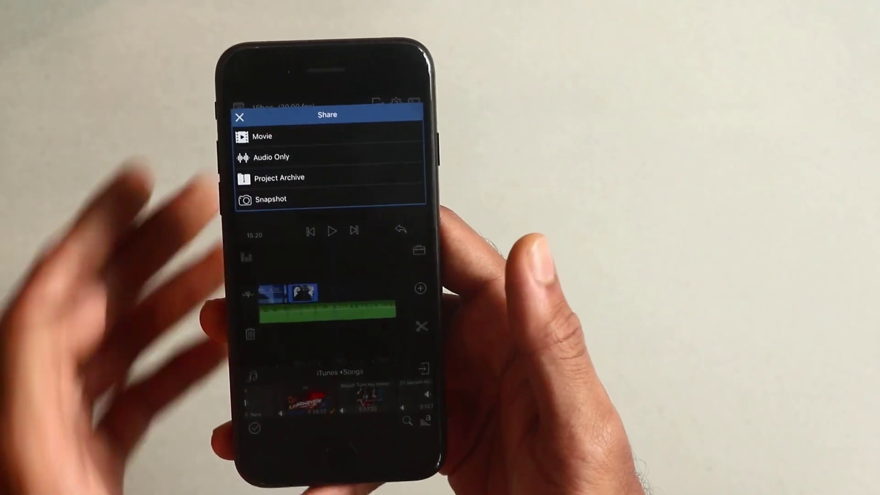
click(296, 122)
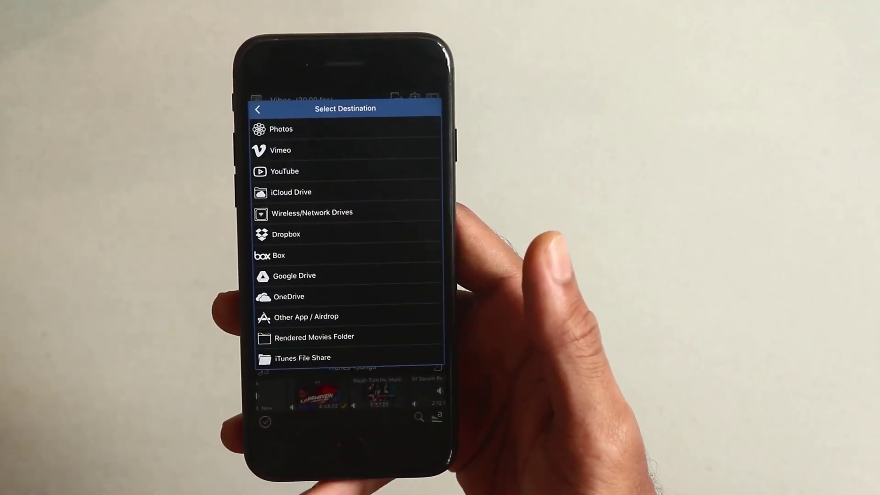
click(281, 129)
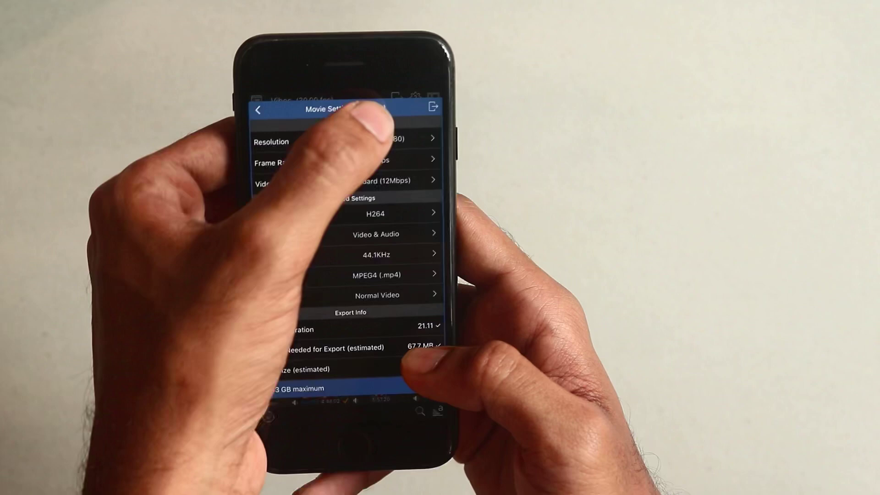
click(412, 388)
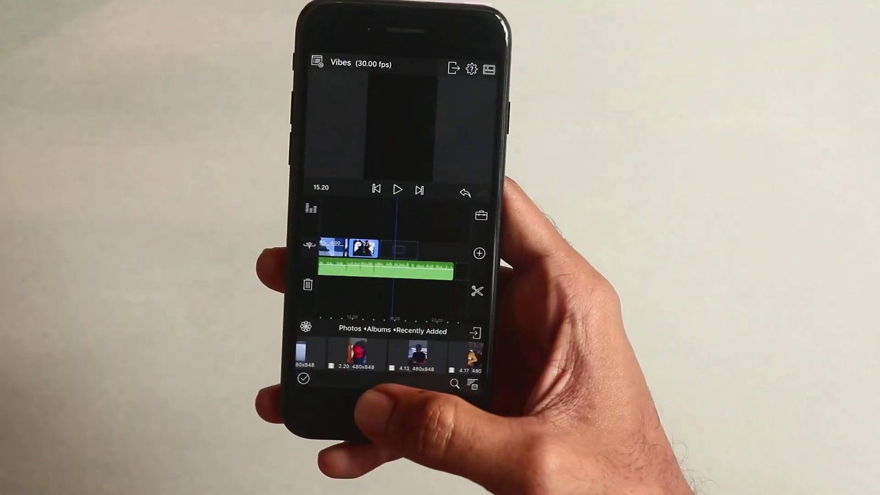
Open the newly exported Vibes video from Camera Roll in Photos, then close it
key(super)
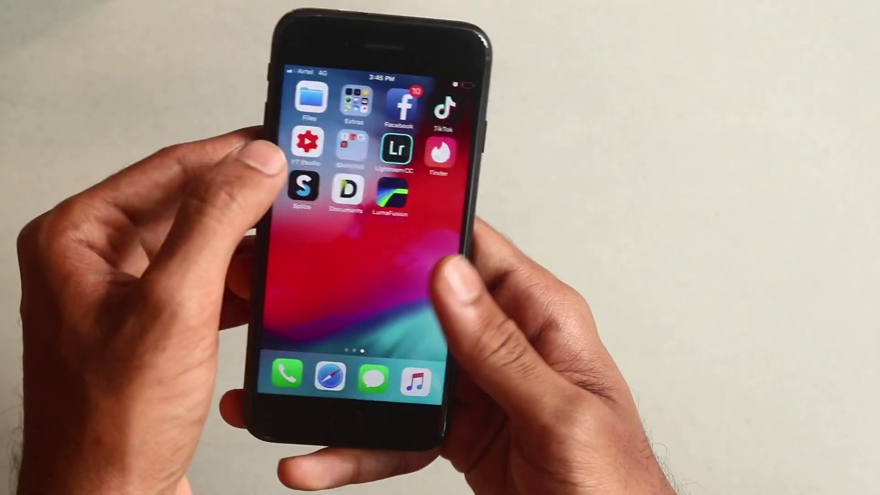
drag(296, 193, 413, 193)
click(306, 182)
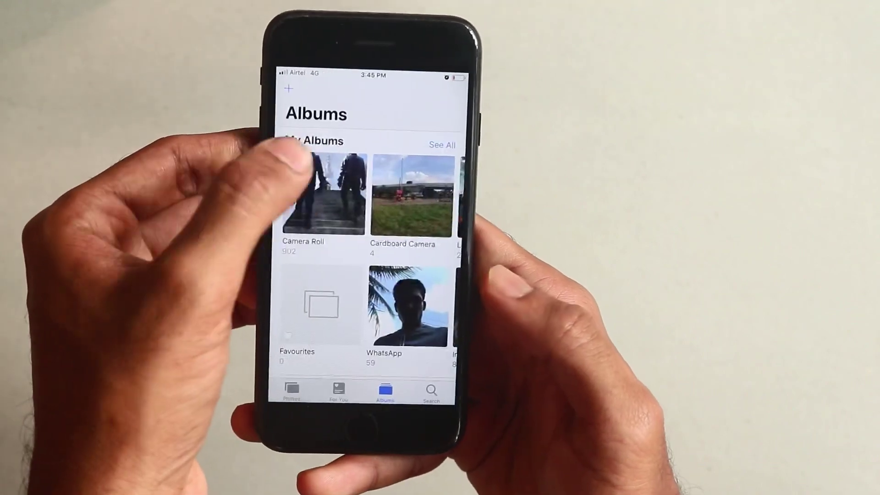
click(331, 196)
click(350, 354)
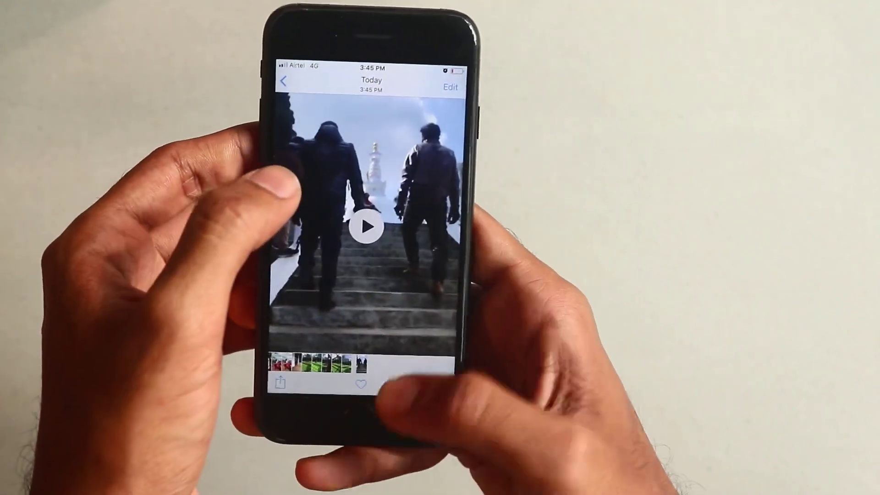
click(372, 437)
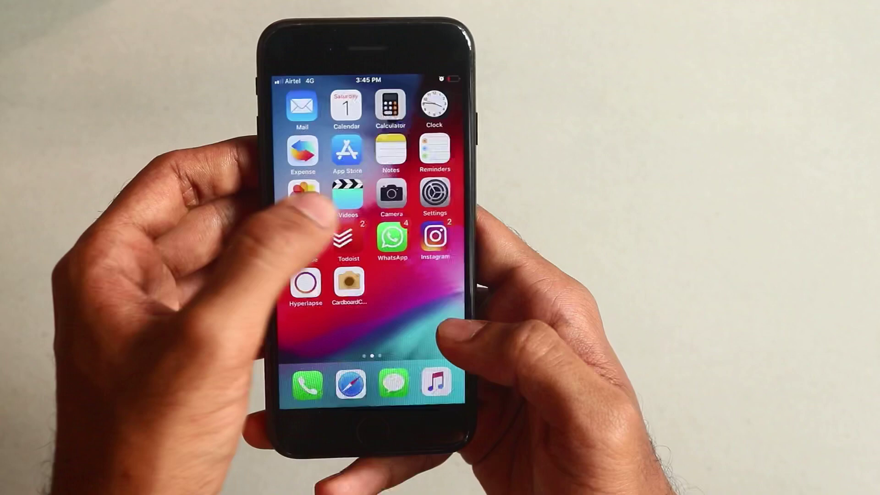
Start a new Instagram story with the exported stairs video from the gallery
click(411, 201)
click(261, 103)
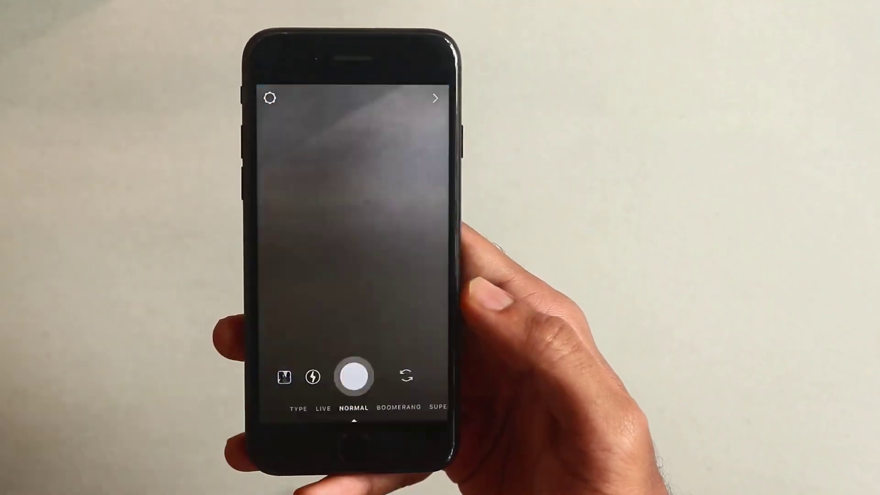
click(279, 399)
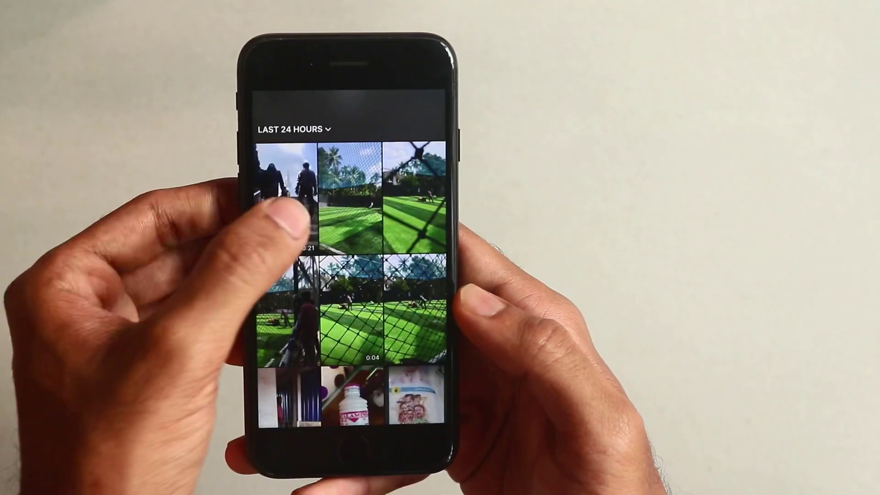
click(285, 196)
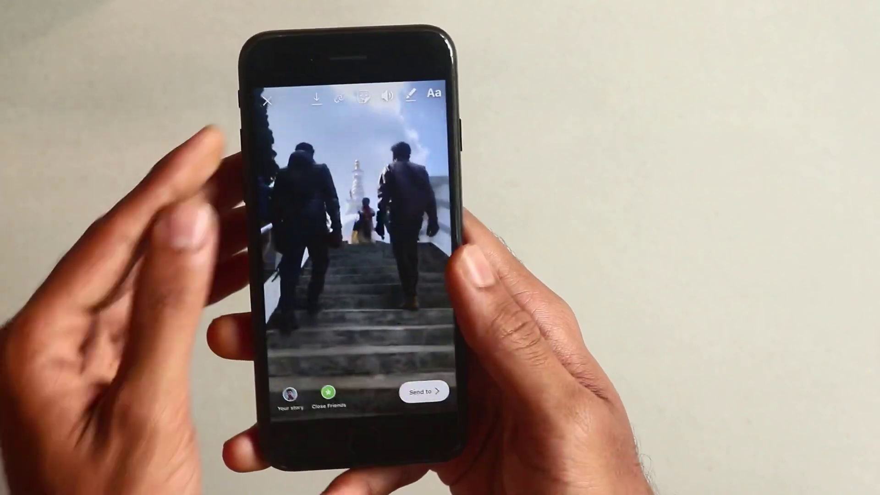